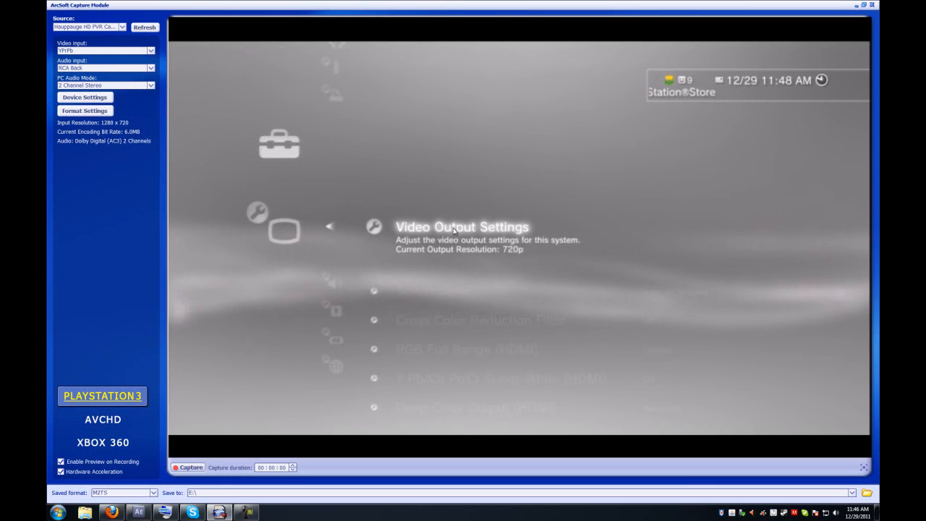
Open the capture device's format settings for the Hauppauge H264 encoder, apply them and close the dialog.
left_click(110, 113)
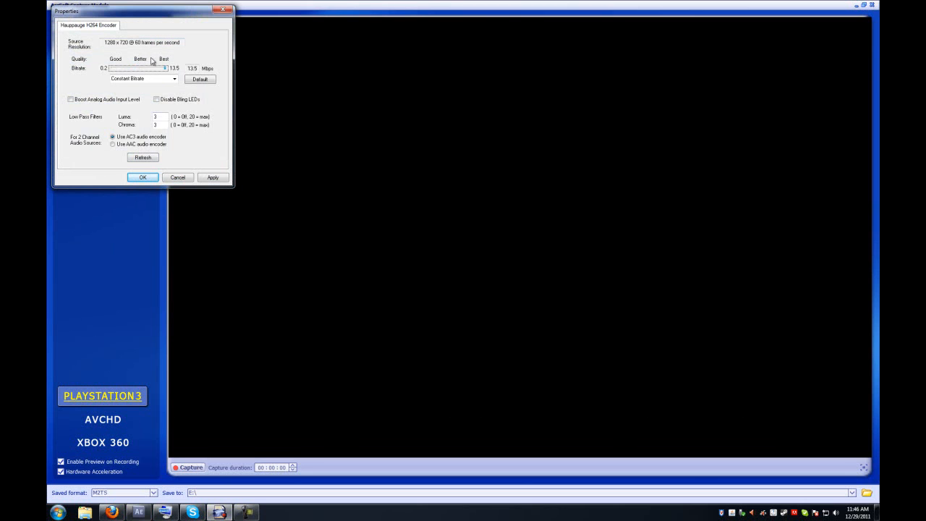
left_click_drag(116, 43, 216, 52)
left_click(175, 43)
left_click(209, 178)
left_click(150, 180)
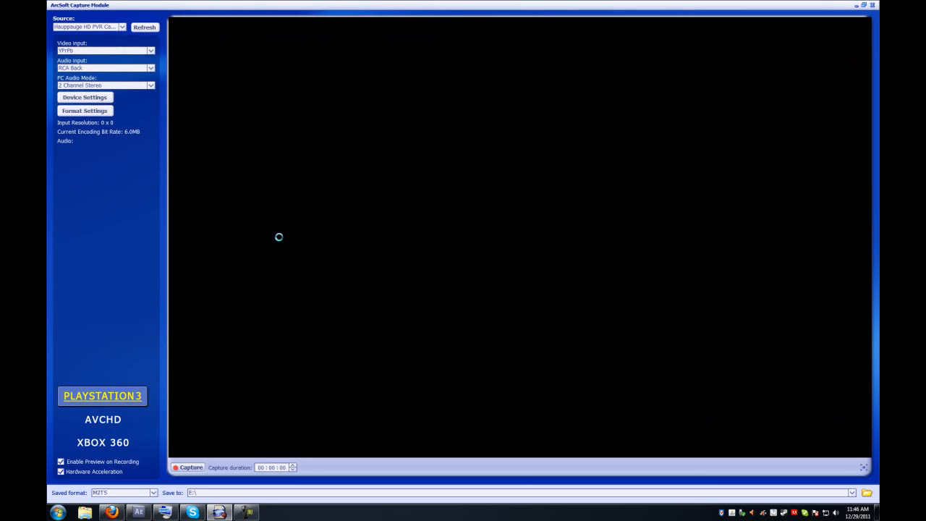
Open Video Drive (E:) in a file explorer window and reposition the window.
left_click(58, 512)
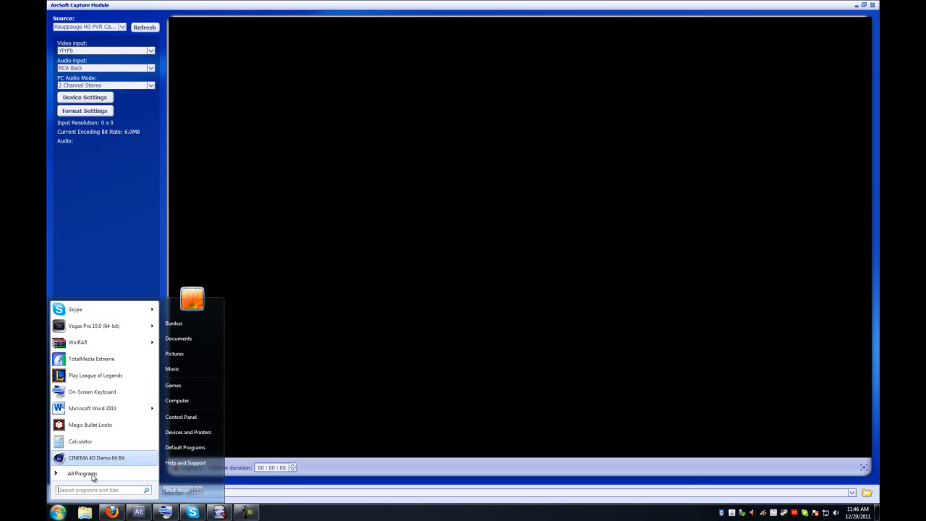
left_click(184, 401)
double_click(448, 212)
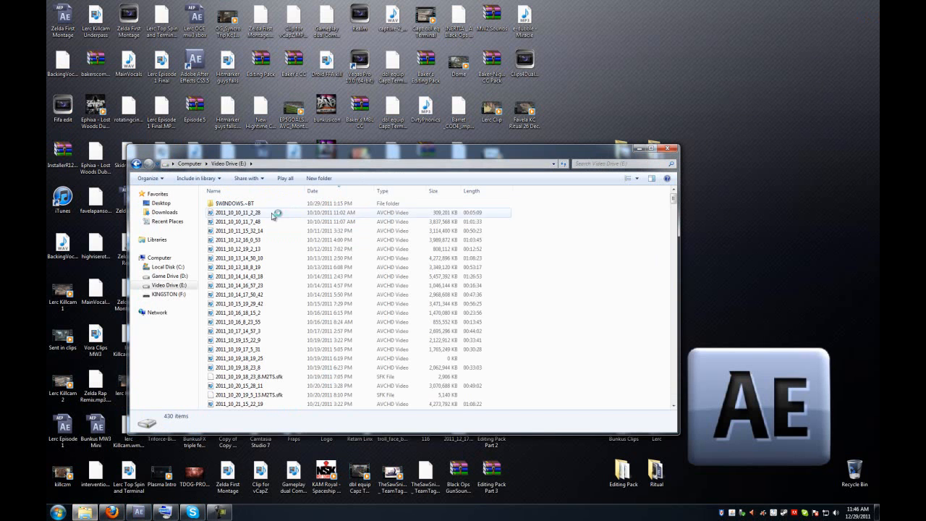
left_click_drag(408, 145, 396, 180)
Launch Vegas Pro 10.0 from the desktop and maximize its window.
double_click(360, 69)
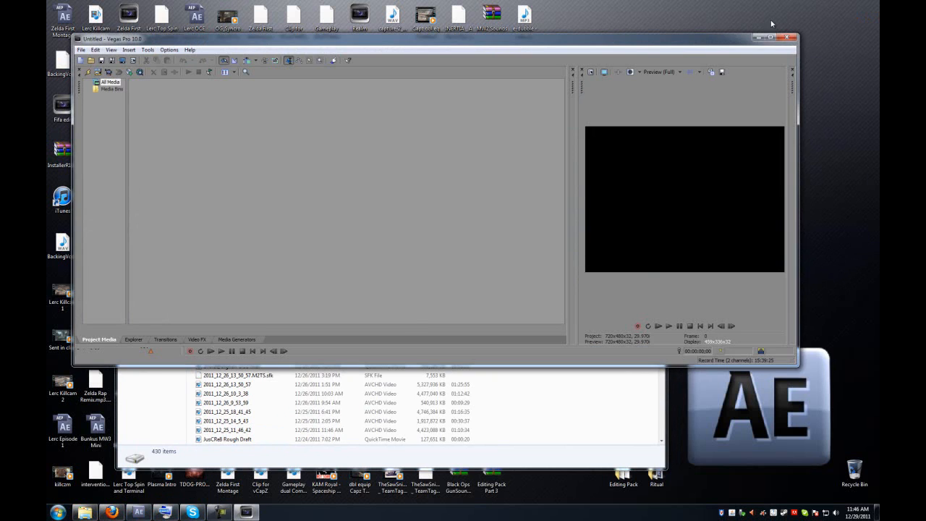
left_click(771, 37)
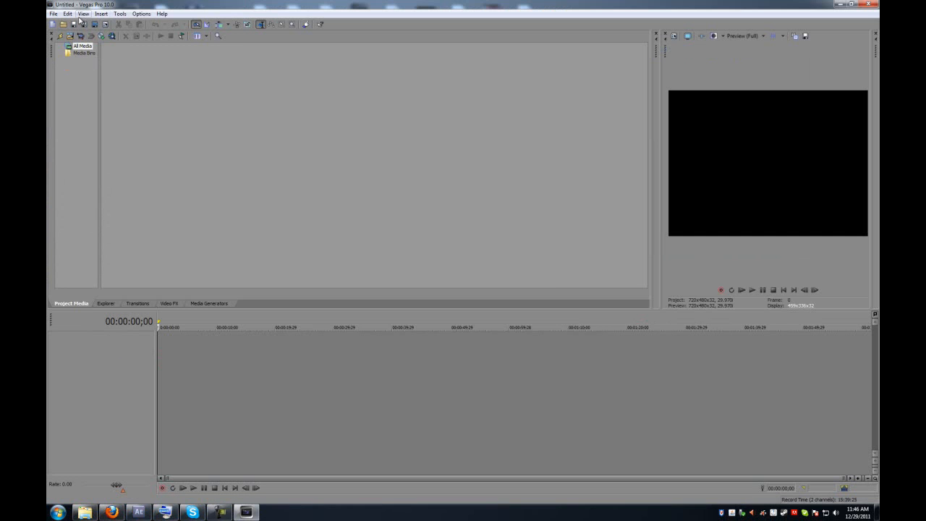
Import the captured video file from Video Drive (E:) into the project media.
left_click(53, 13)
mouse_move(109, 97)
left_click(254, 100)
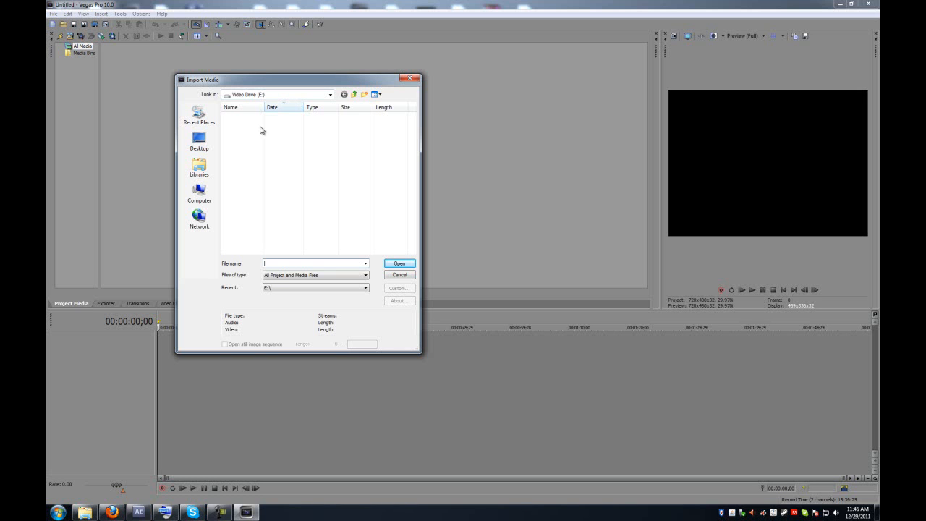
left_click(260, 120)
left_click(398, 263)
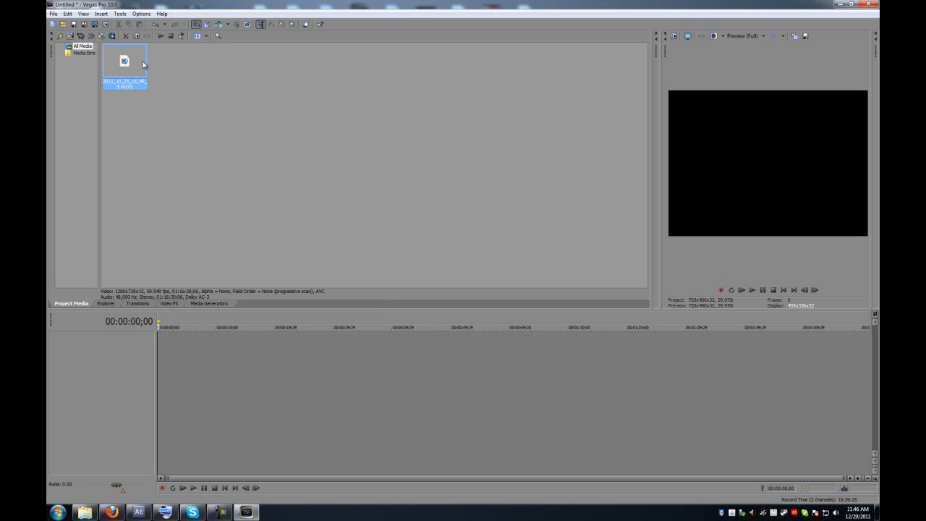
Add the imported clip to the timeline.
left_click_drag(125, 66, 160, 387)
left_click(313, 373)
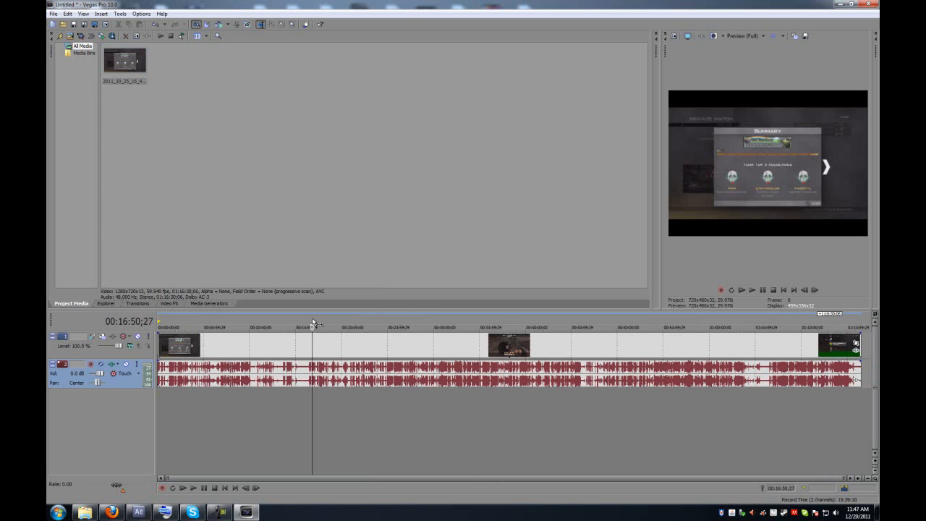
left_click(311, 355)
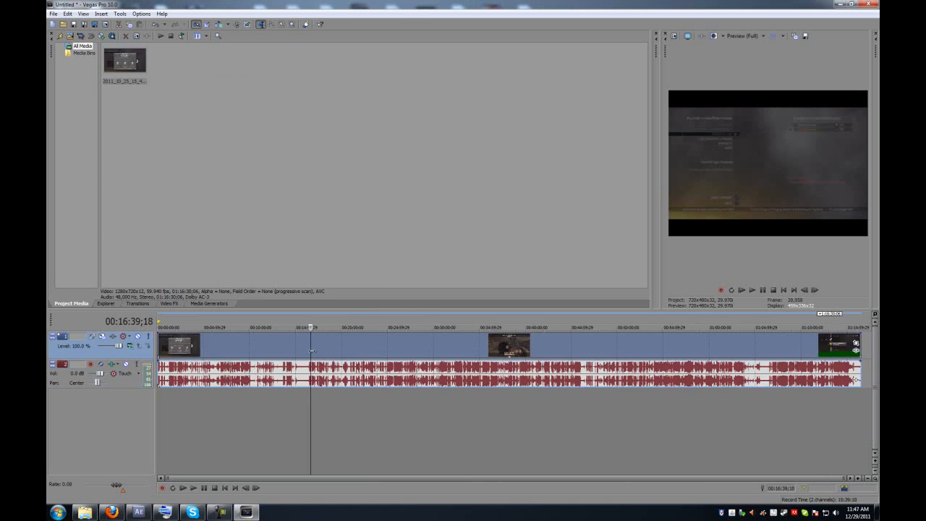
Split the clip at about 00:22:56 and delete the portion before the split.
left_click(370, 347)
key("s")
right_click(376, 347)
left_click(293, 228)
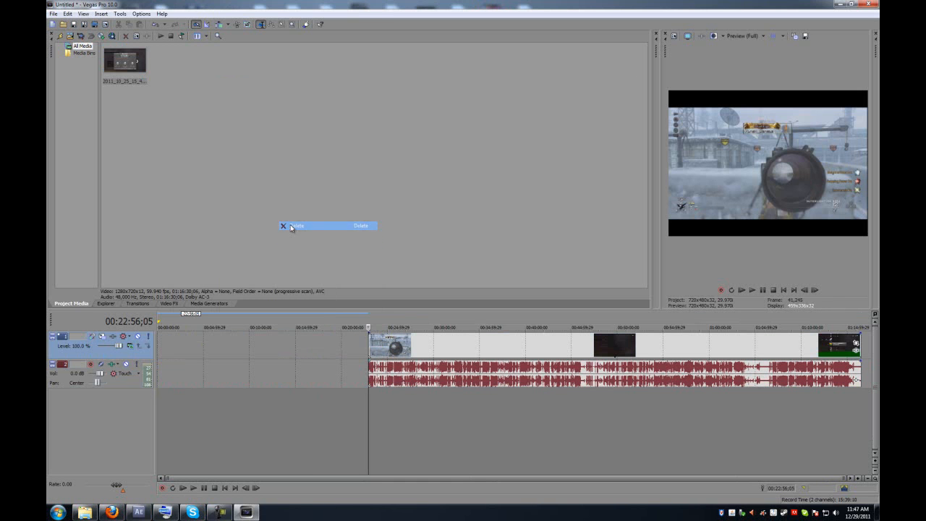
Split the clip at about 00:26:37 and delete the portion after the split.
left_click(403, 346)
key("s")
right_click(406, 346)
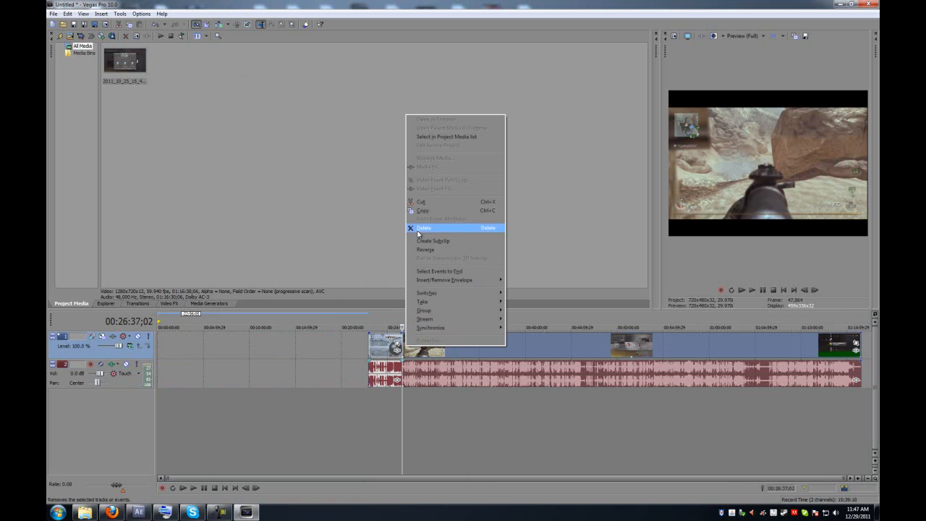
left_click(417, 230)
Move the remaining clip to the start of the timeline and set the loop region around it.
left_click_drag(384, 346, 150, 339)
double_click(172, 342)
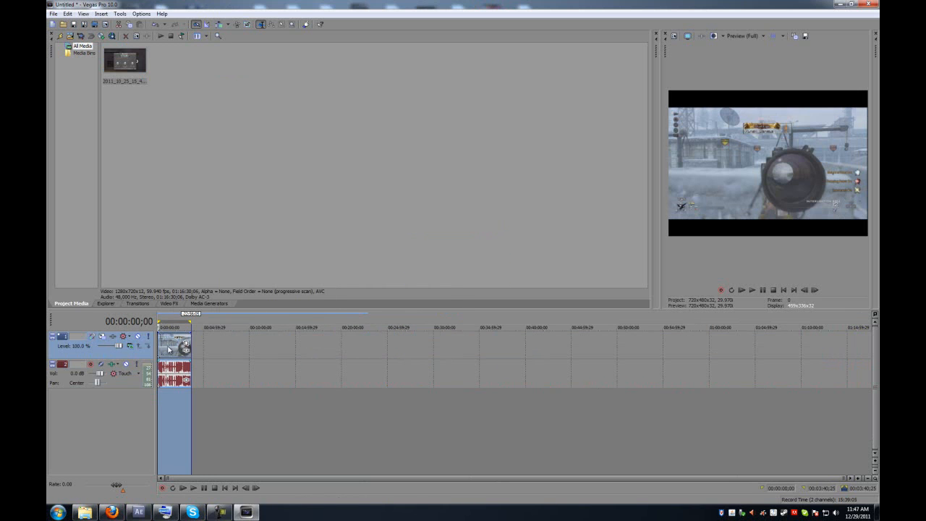
Open the Prerender Video dialog and choose the HQ 1280x720-60p, 35 Mbps VBR template.
left_click(119, 14)
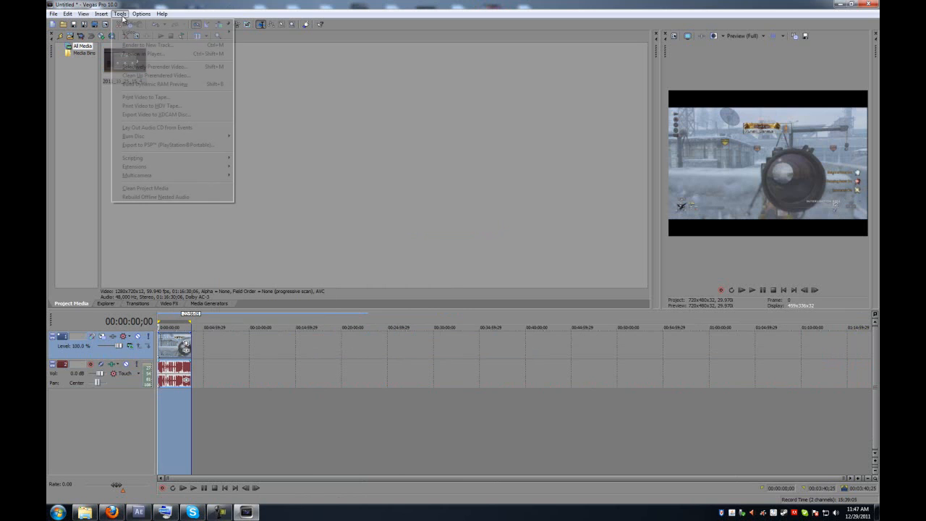
left_click(154, 76)
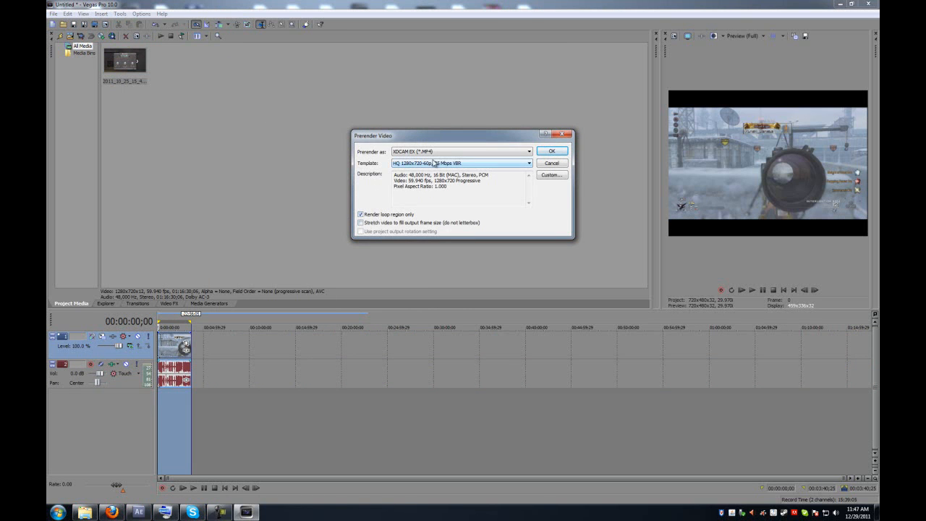
left_click(468, 165)
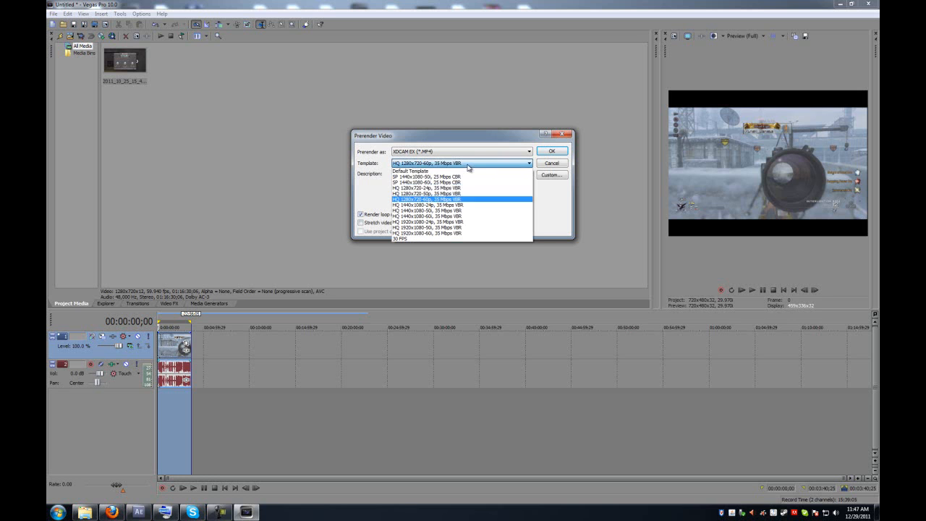
left_click(434, 199)
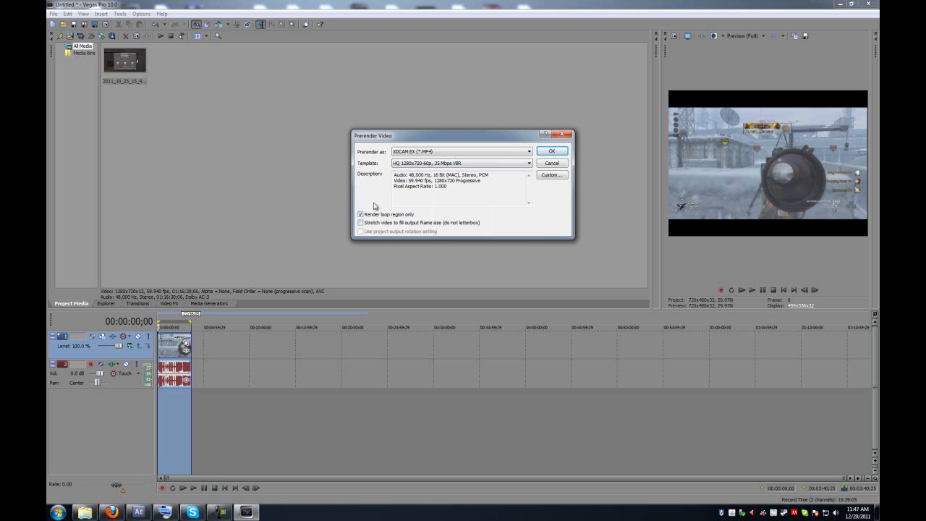
Open the custom XDCAM EX settings and switch the frame rate to 29.970, then back to 59.940.
left_click(550, 176)
left_click(507, 279)
left_click(453, 201)
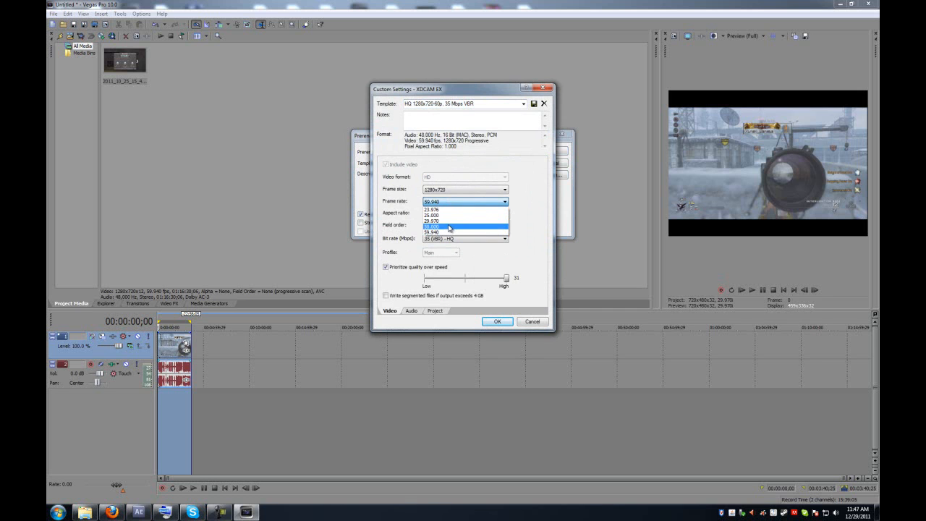
left_click(449, 222)
left_click(451, 204)
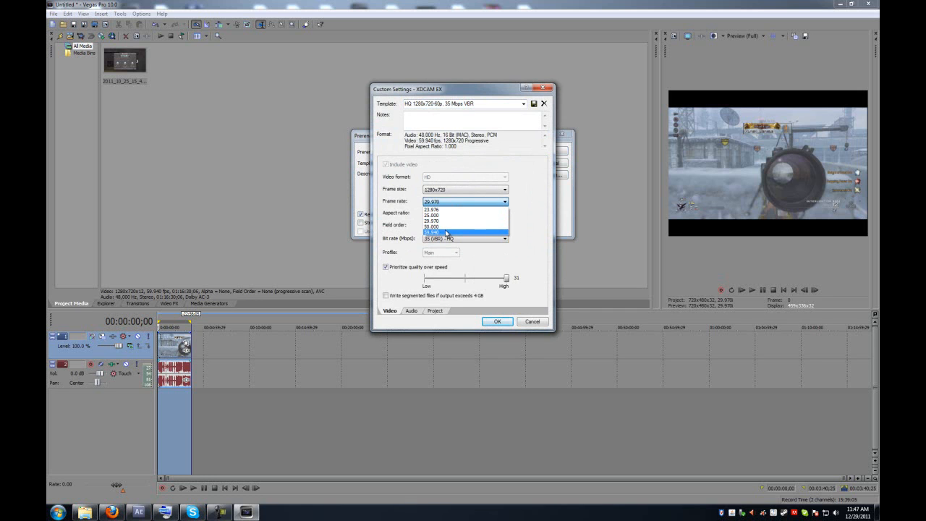
left_click(447, 232)
Review the custom audio and video tabs, confirm them, and close the Prerender Video dialog.
left_click(412, 310)
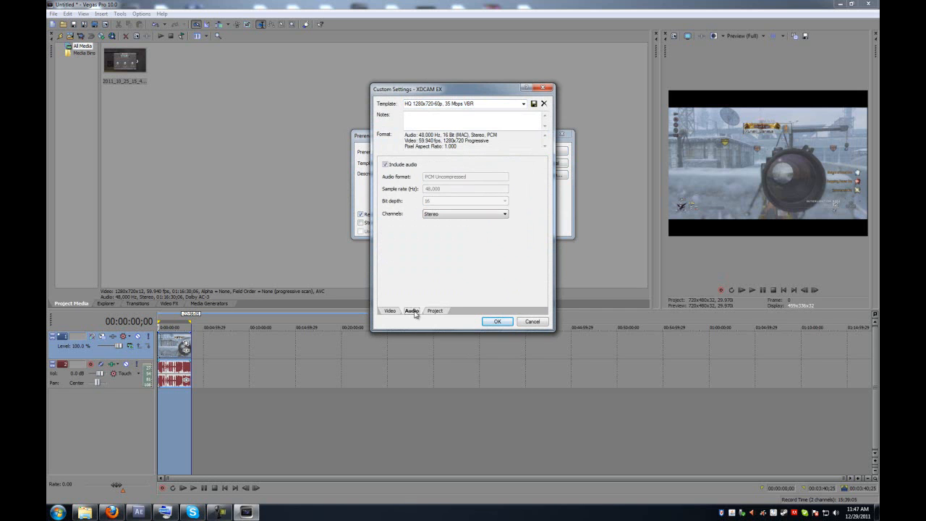
left_click(389, 310)
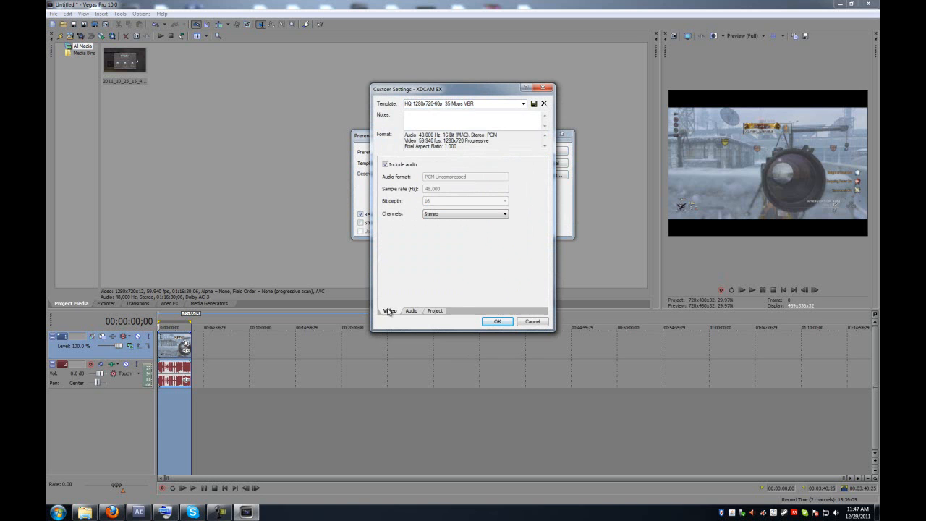
left_click(497, 322)
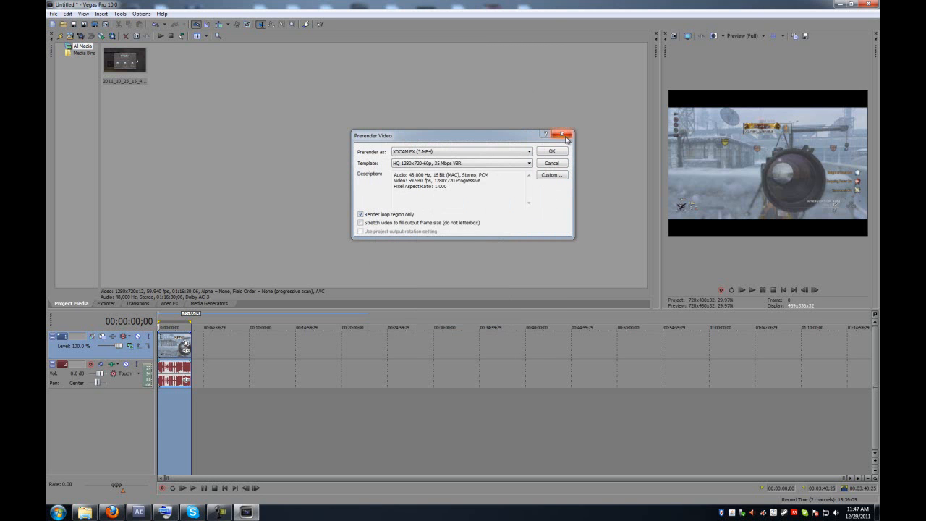
left_click(565, 137)
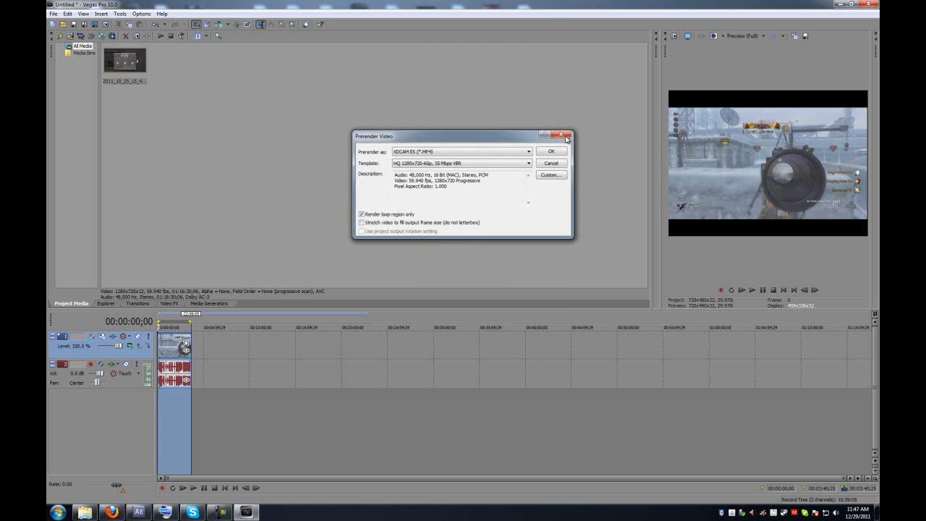
Open Render As, go to the Desktop LeagueOfLegends folder, name the file redftorjgwhdf and choose Windows Media Video V11 (*.wmv).
left_click(53, 14)
left_click(71, 75)
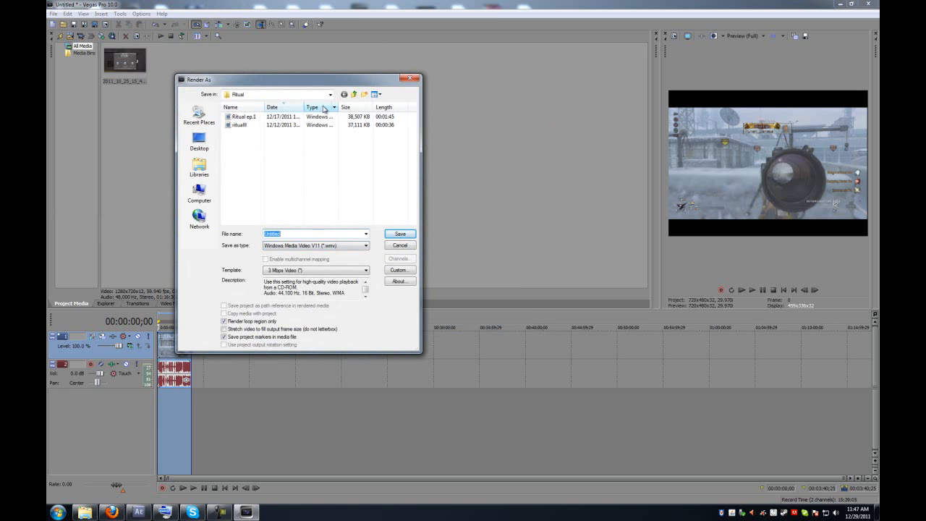
left_click(200, 142)
scroll(289, 173, "down", 5)
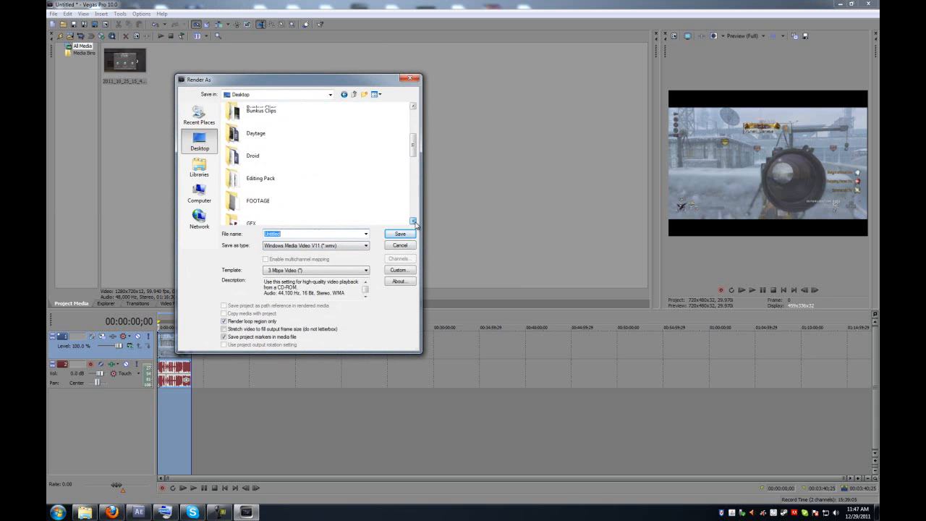
double_click(266, 189)
double_click(293, 233)
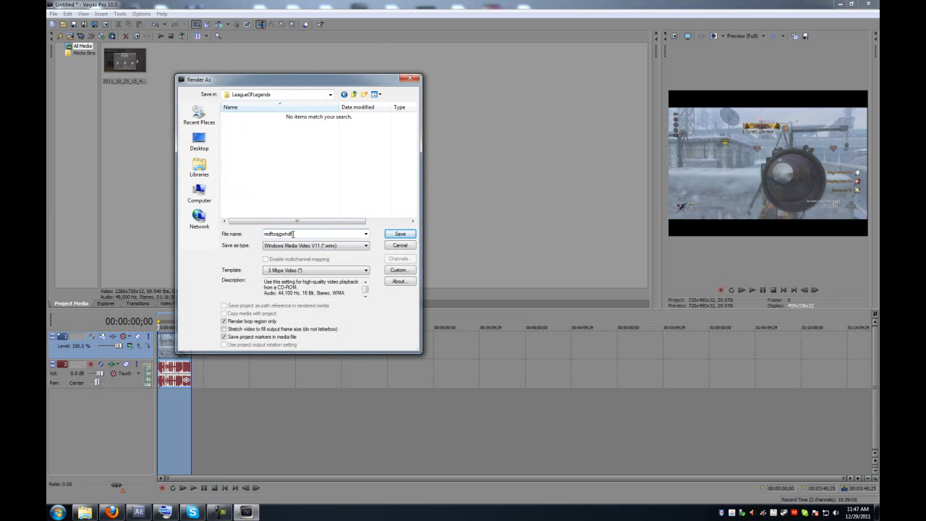
left_click(301, 246)
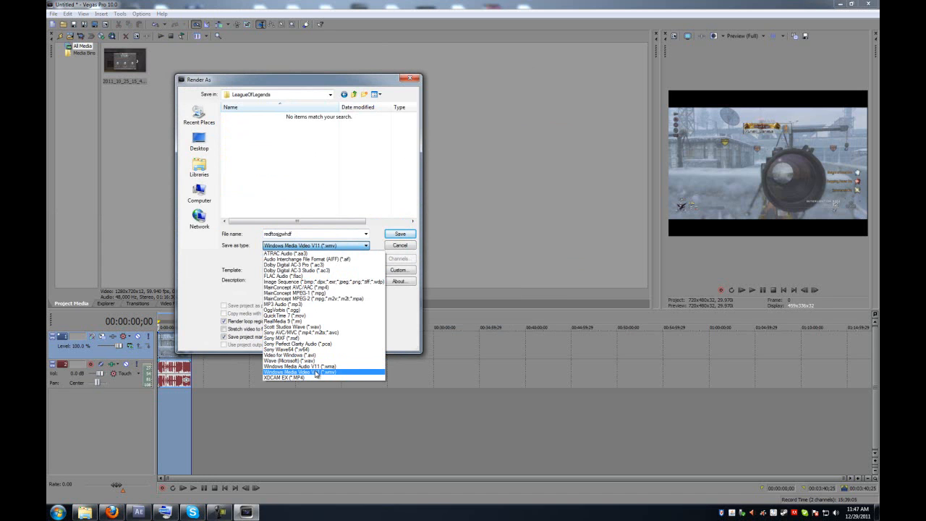
left_click(318, 372)
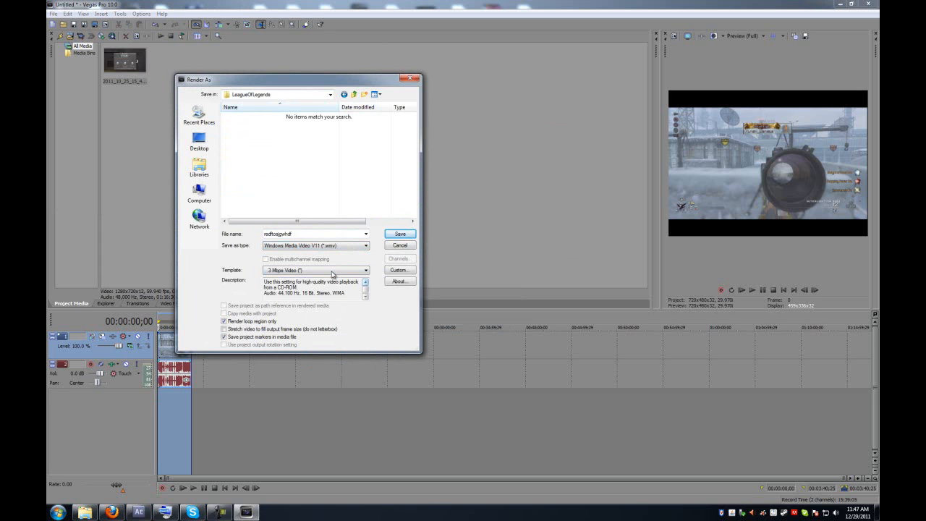
Try custom video settings of 1280x720, 59.94 (Double NTSC) frame rate and square pixels, then cancel.
left_click(397, 271)
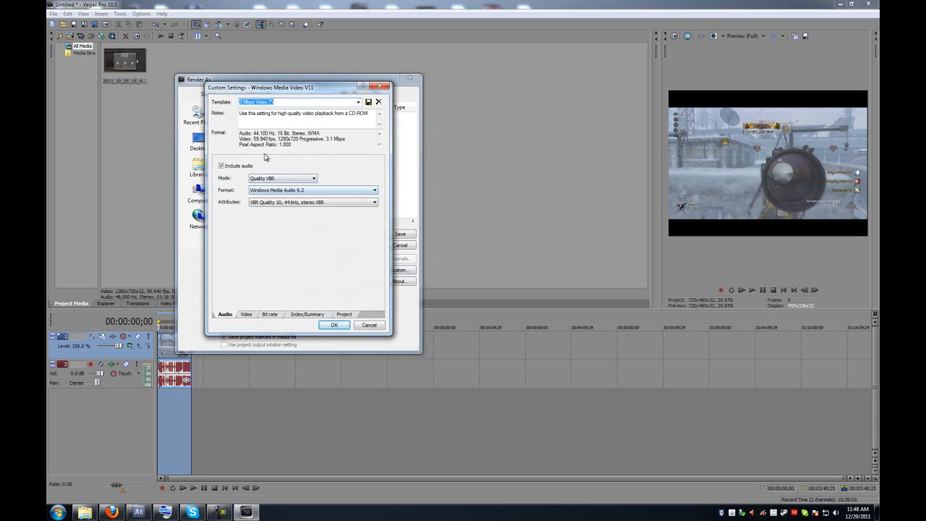
left_click(246, 314)
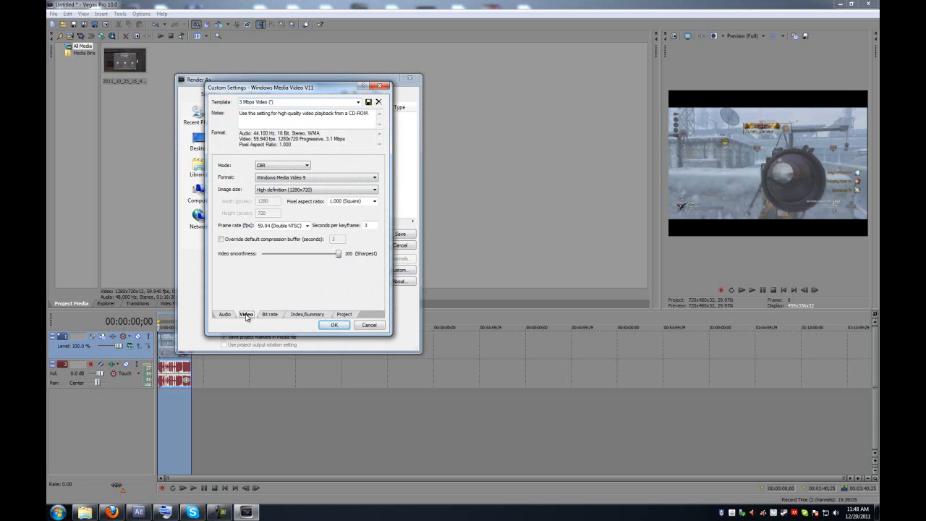
left_click(316, 190)
left_click(296, 229)
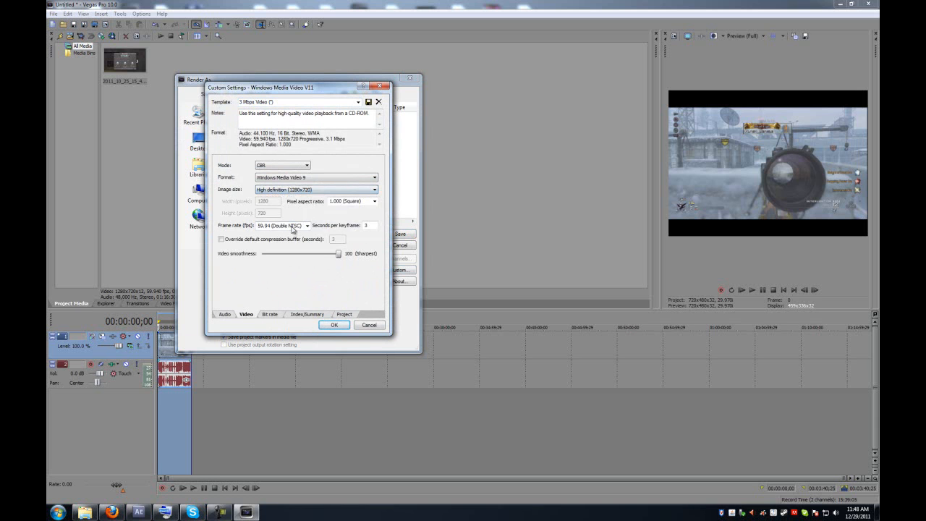
left_click(302, 227)
left_click(308, 226)
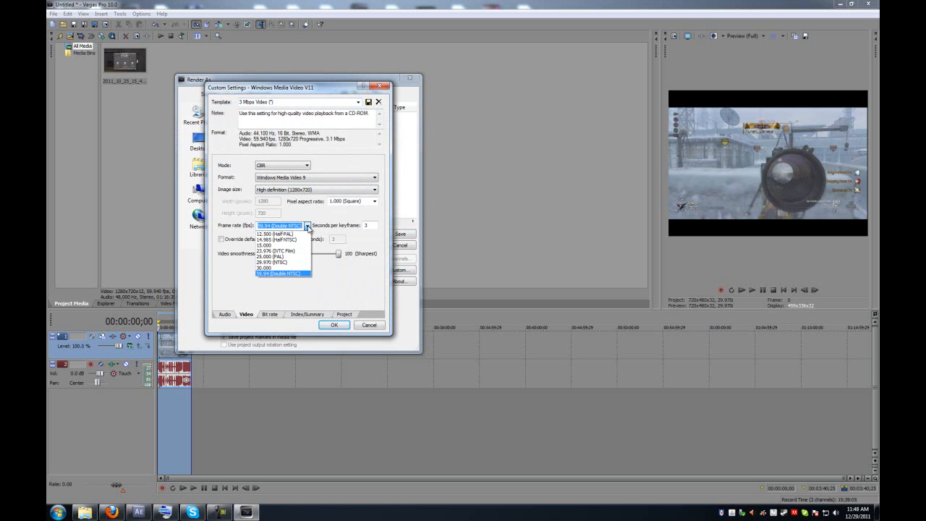
left_click(293, 272)
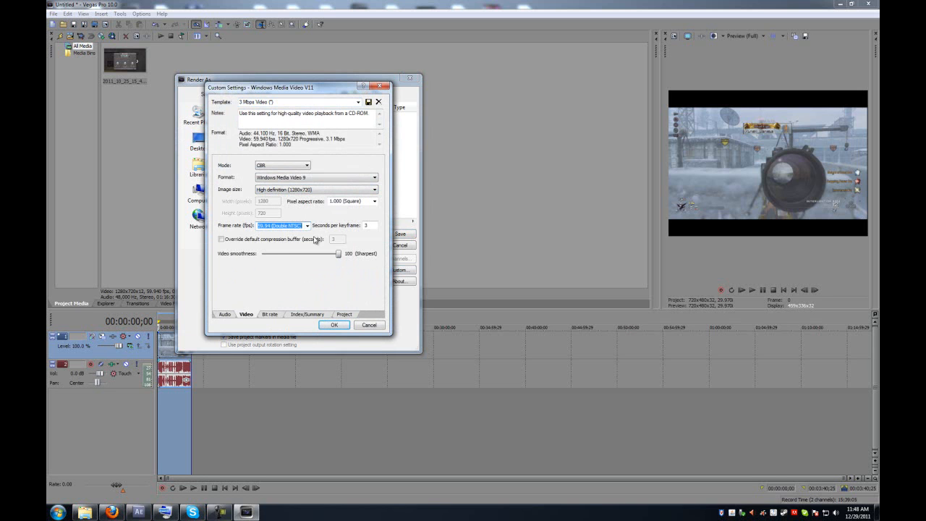
left_click(374, 202)
left_click(358, 211)
left_click(369, 327)
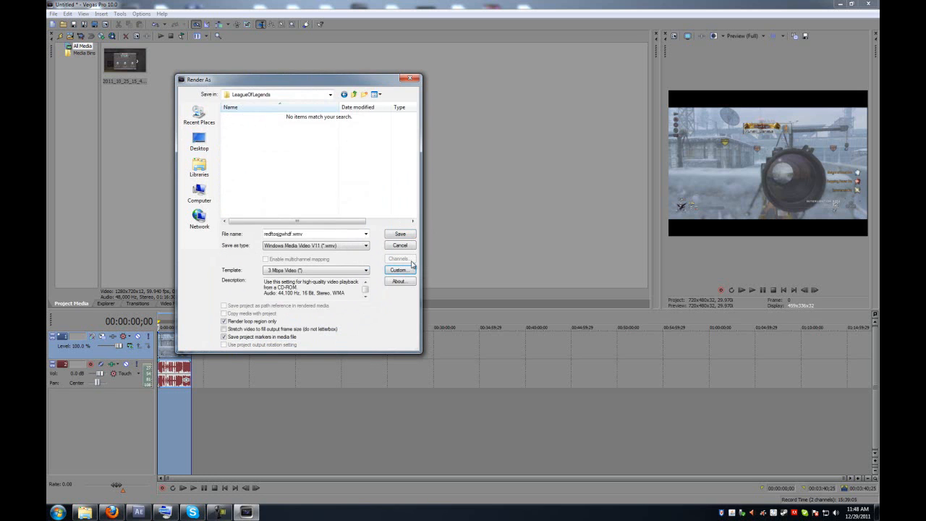
Cancel the render and close Vegas Pro without saving changes to the project.
left_click(404, 246)
left_click(869, 4)
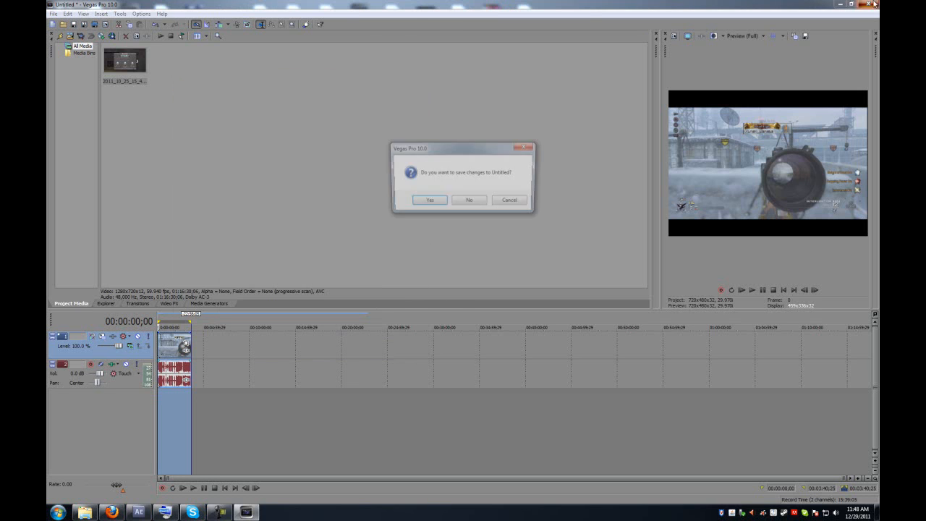
left_click(466, 201)
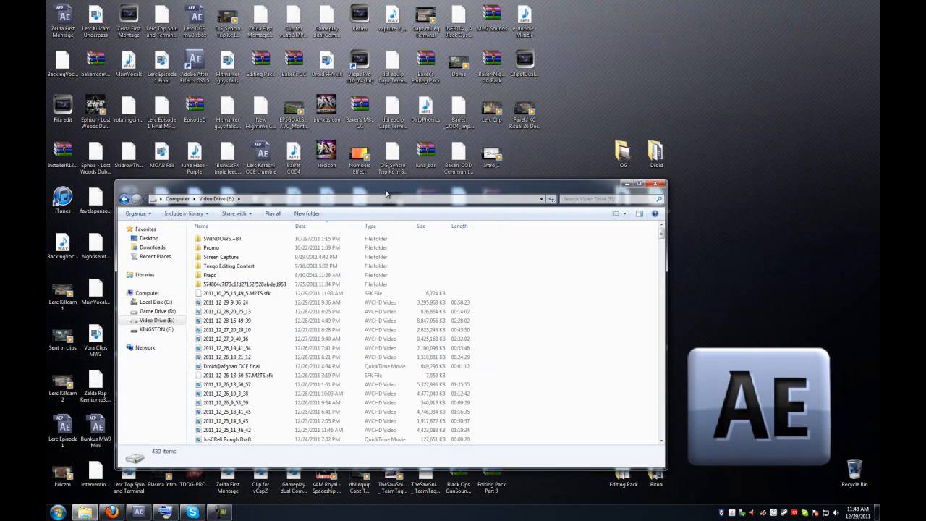
left_click_drag(396, 190, 397, 113)
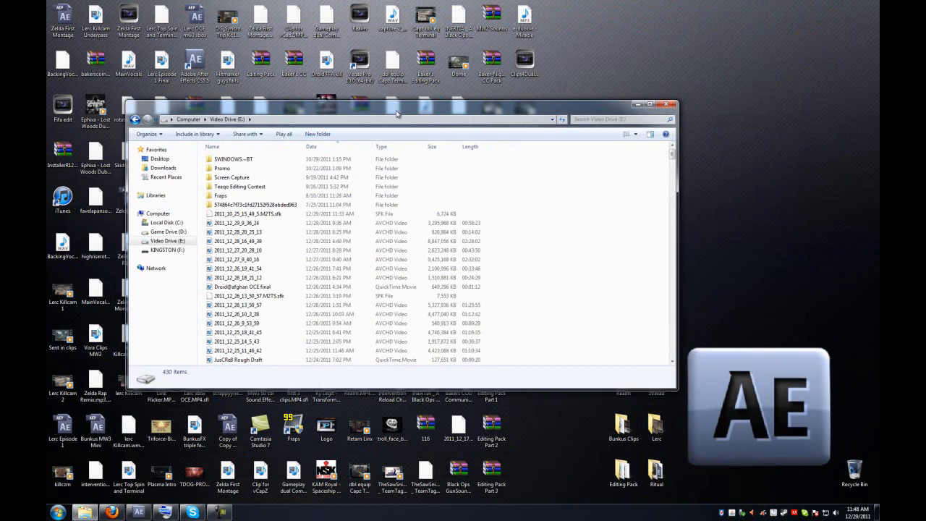
Close the Video Drive (E:) folder window and switch back to After Effects.
left_click(666, 104)
left_click(138, 512)
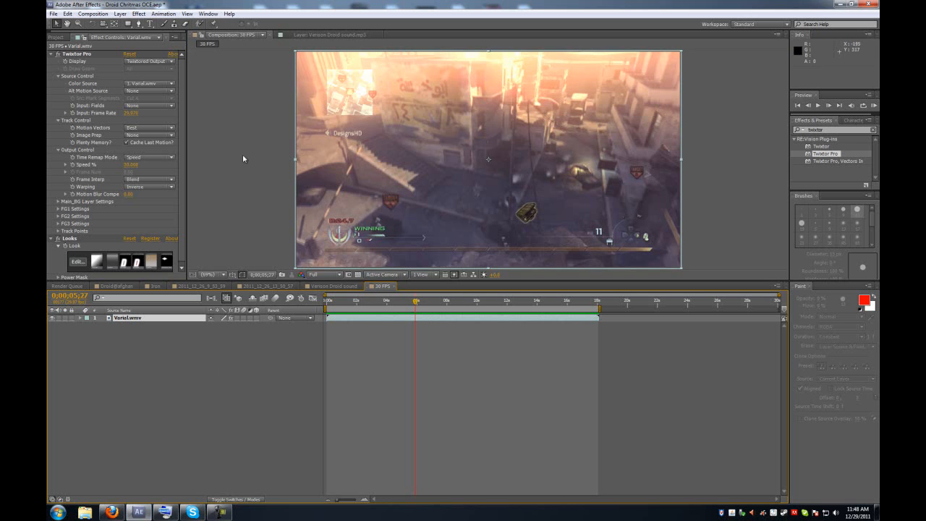
Open the Render Queue and review the 30 FPS item's output module settings with QuickTime format and audio output, then confirm.
left_click(71, 295)
left_click(65, 288)
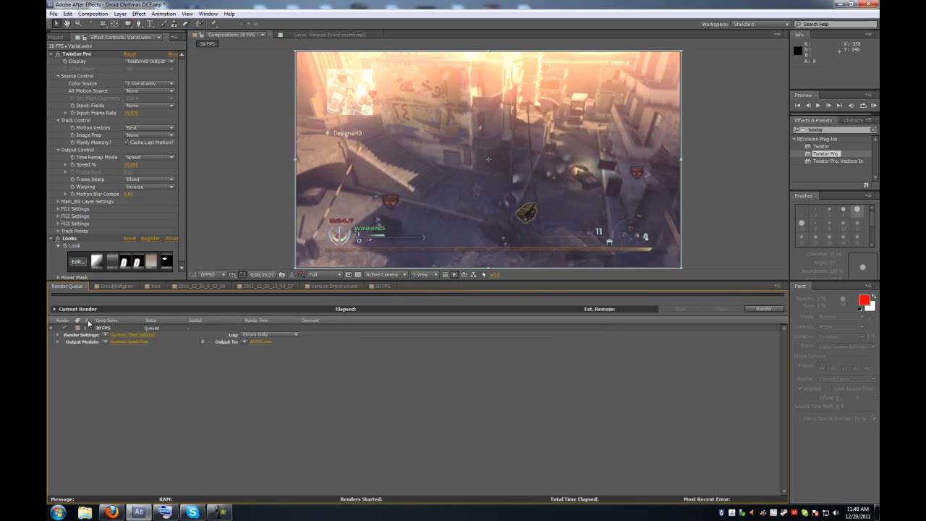
left_click(120, 344)
left_click(157, 210)
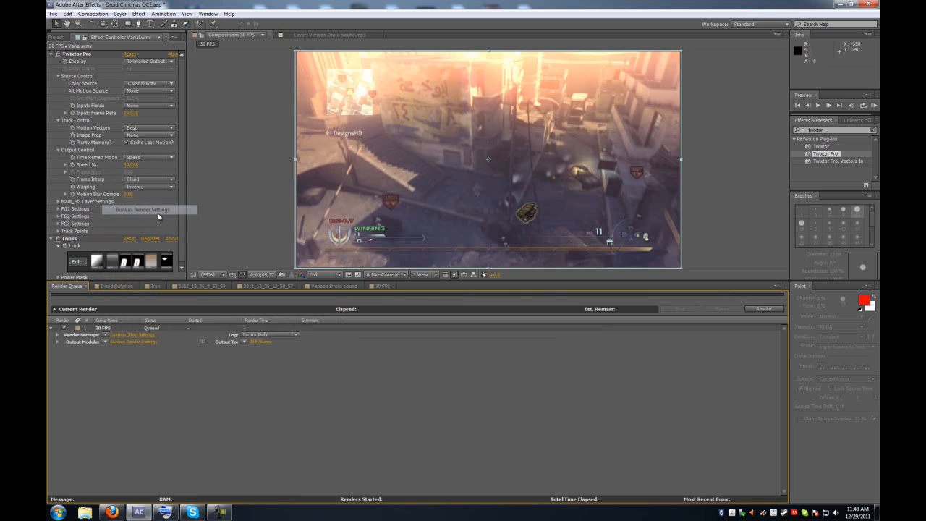
left_click(121, 343)
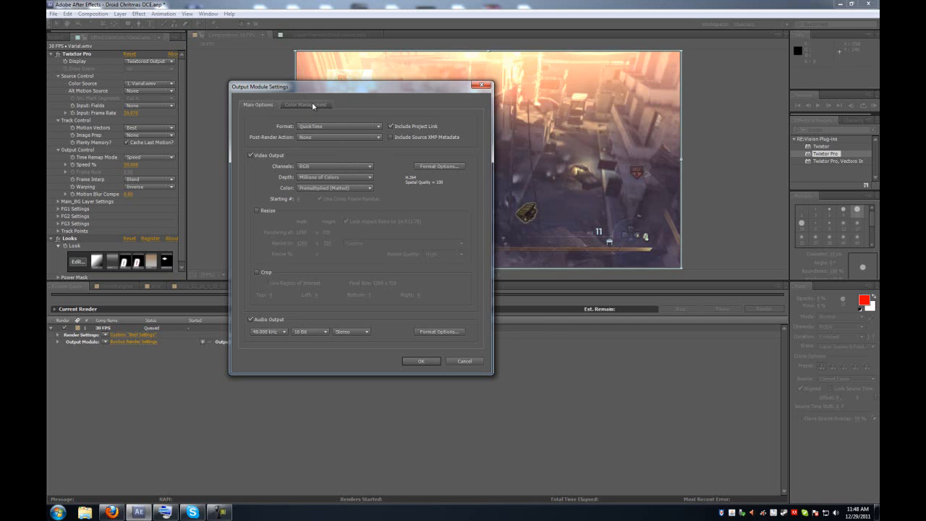
left_click(252, 319)
left_click(255, 320)
left_click(423, 364)
Set the render settings for the 30 FPS item to Best quality and Full resolution, and confirm.
left_click(119, 335)
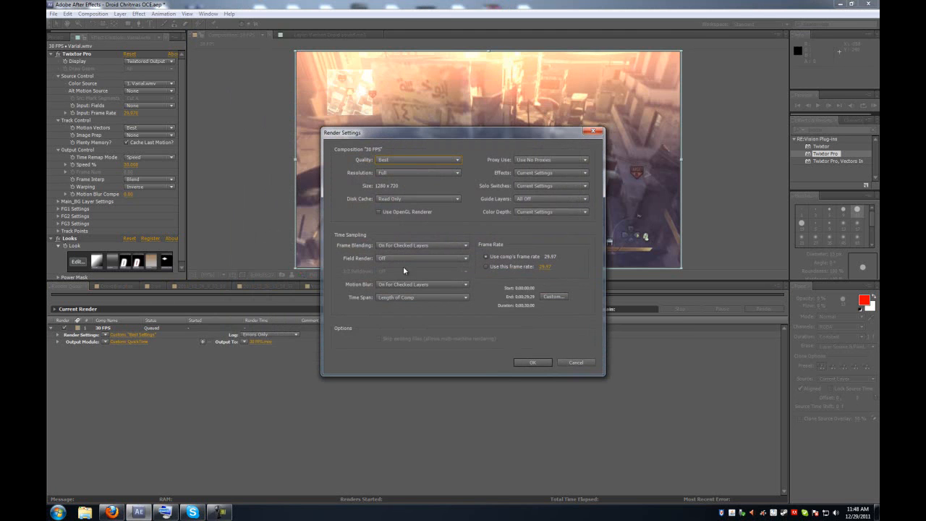
left_click(403, 159)
left_click(410, 184)
left_click(402, 160)
left_click(417, 173)
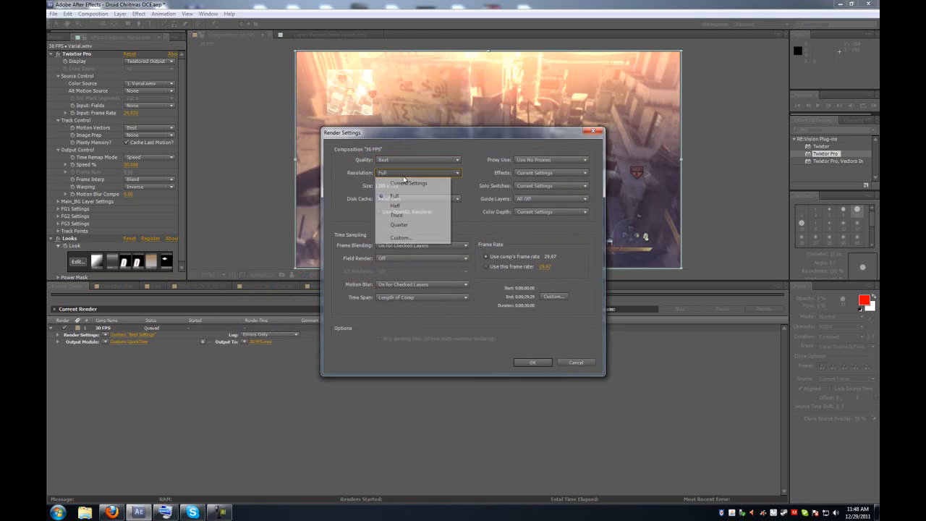
left_click(481, 180)
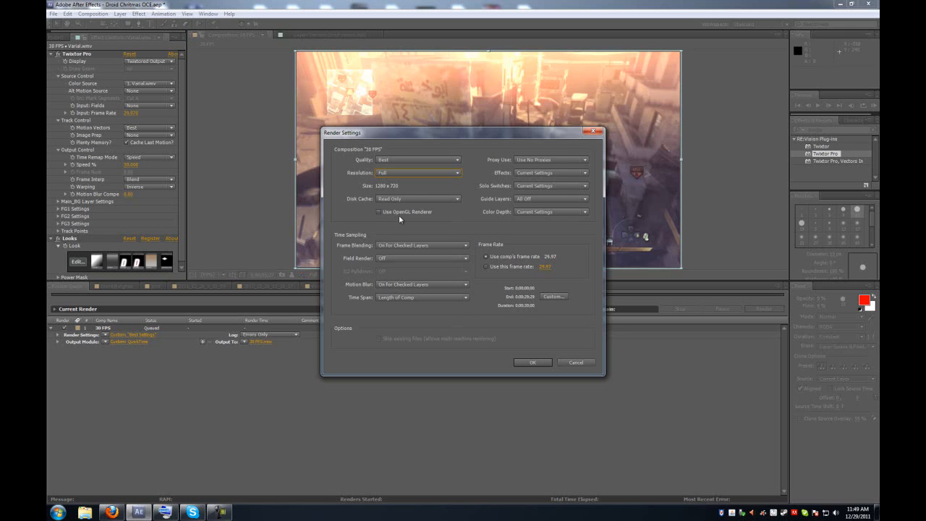
left_click(410, 173)
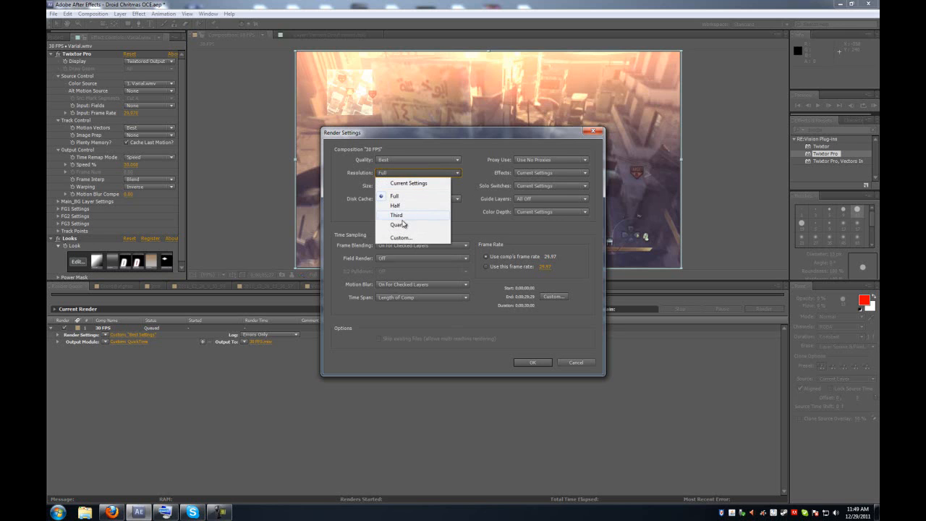
left_click(408, 200)
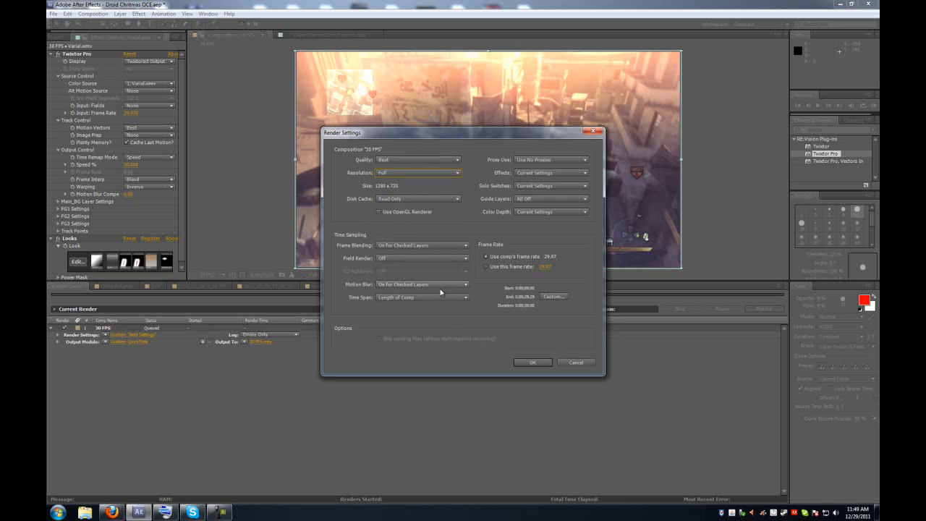
left_click(533, 363)
Open the output file destination dialog, cancel it, and return to the 38 FPS composition timeline.
left_click(265, 344)
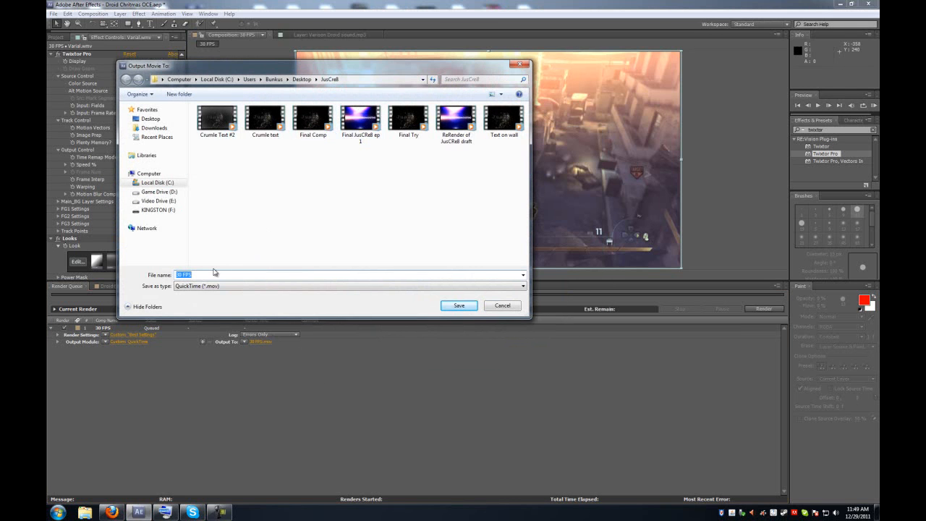
left_click(507, 305)
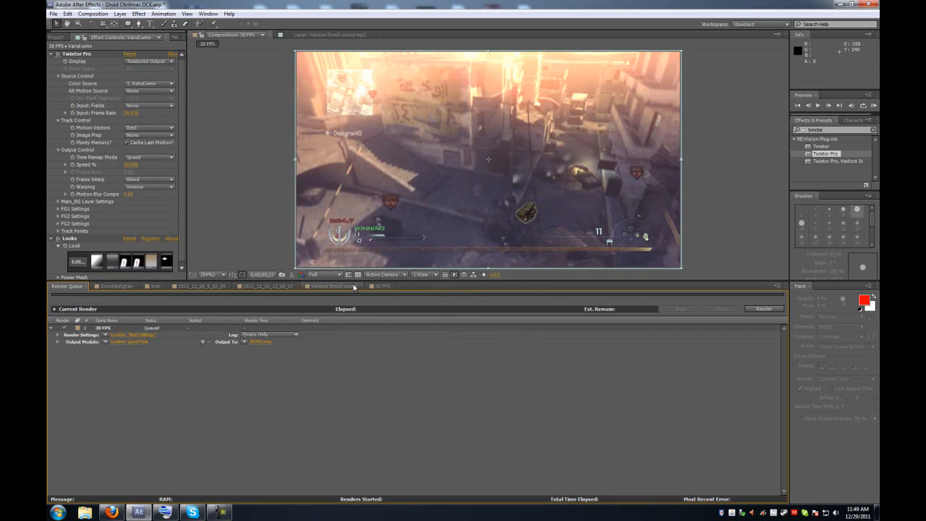
left_click(381, 286)
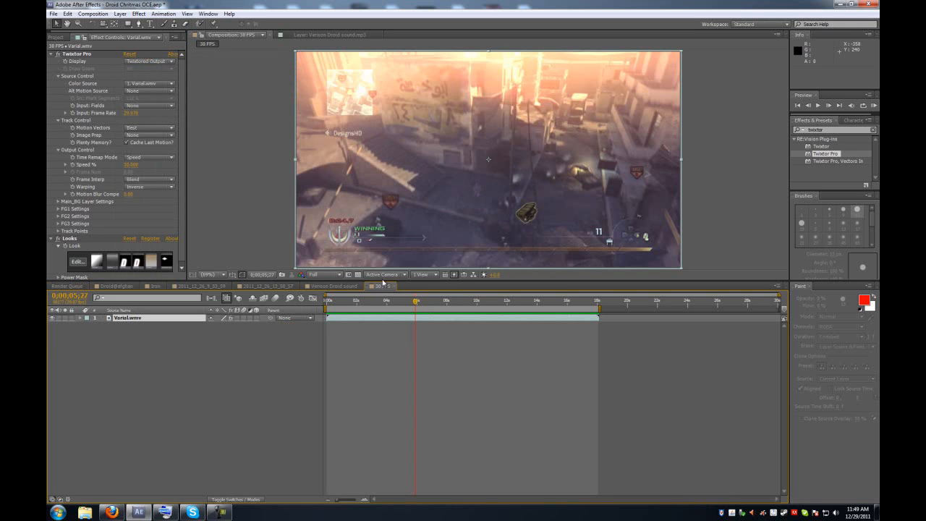
Play a RAM preview of the composition, stop it, and scrub the time indicator.
left_click(874, 106)
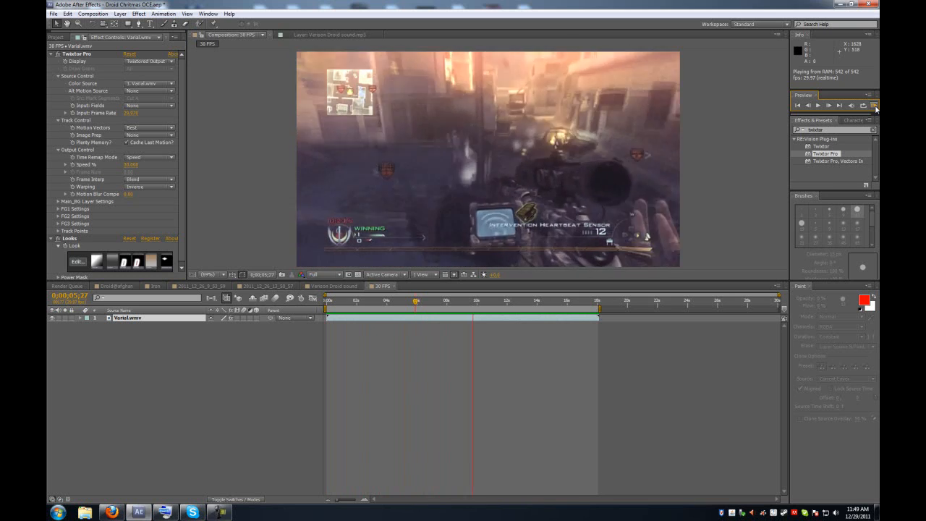
key("space")
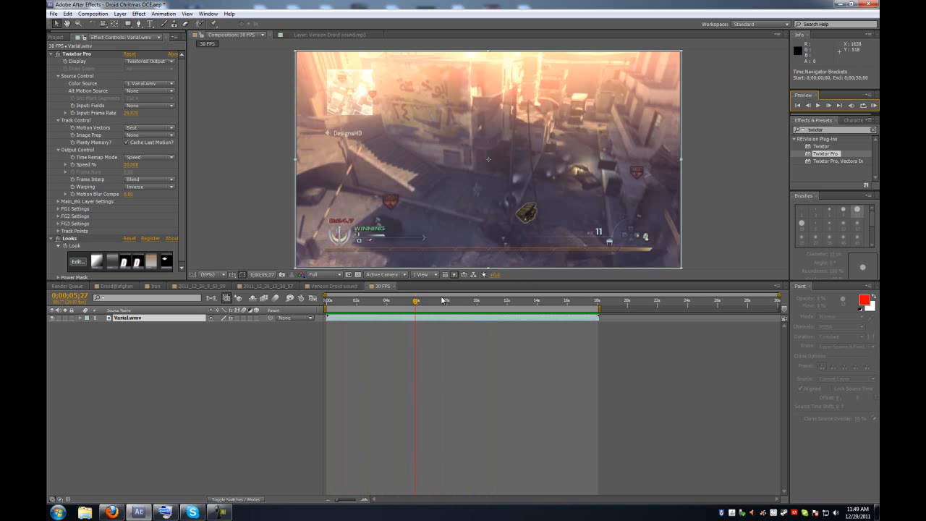
left_click(422, 303)
left_click_drag(422, 304, 426, 305)
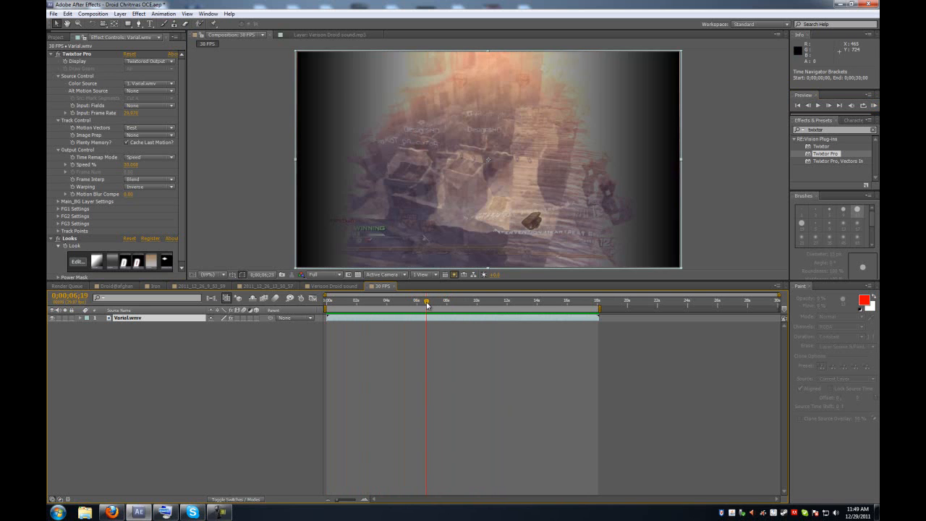
Step frame by frame through the composition and scrub the time indicator, returning to the start.
left_click(808, 105)
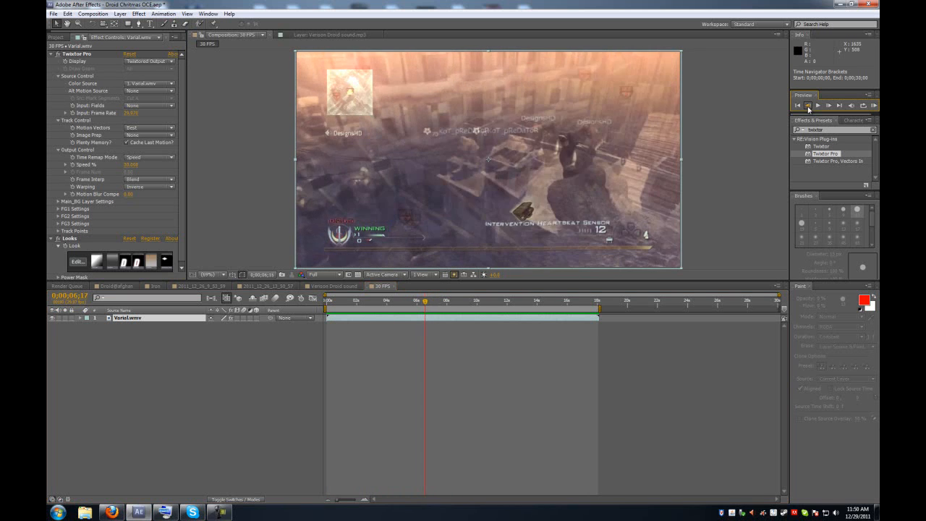
left_click(808, 106)
left_click(808, 106)
left_click(808, 105)
left_click(808, 106)
left_click(808, 106)
left_click(808, 106)
left_click(808, 106)
left_click(808, 106)
left_click(827, 106)
left_click(827, 106)
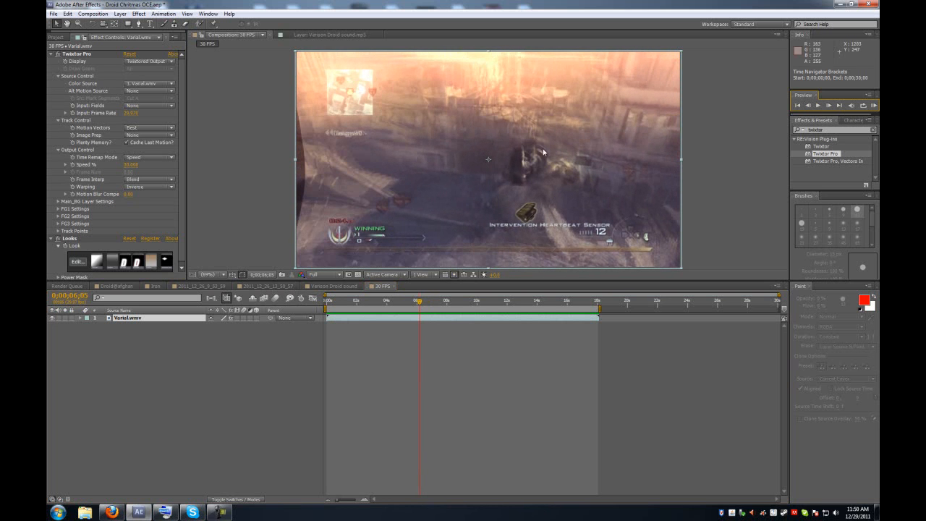
left_click_drag(418, 302, 471, 307)
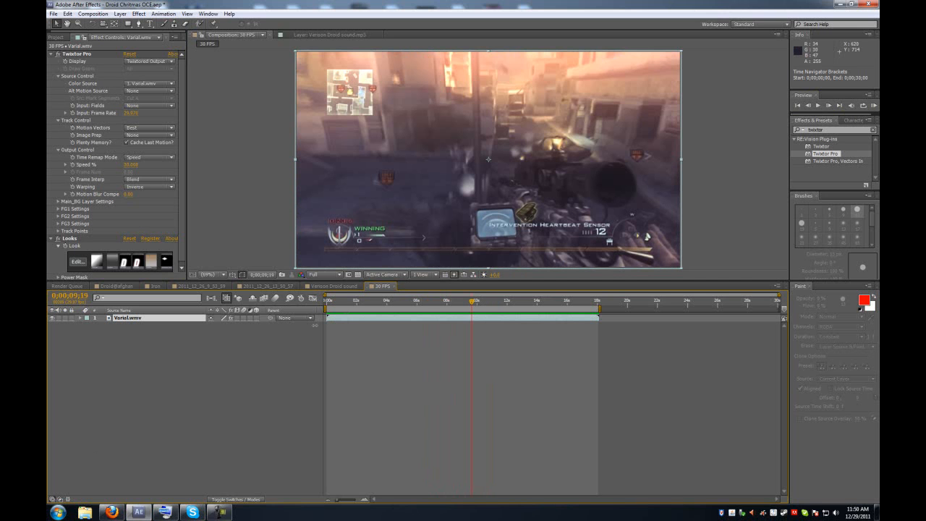
left_click_drag(473, 302, 302, 311)
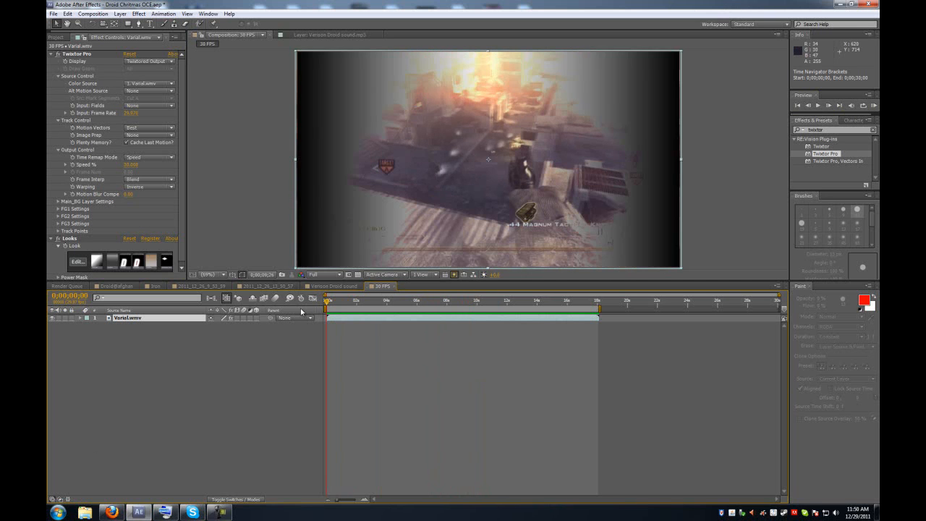
left_click_drag(426, 304, 610, 304)
key("Home")
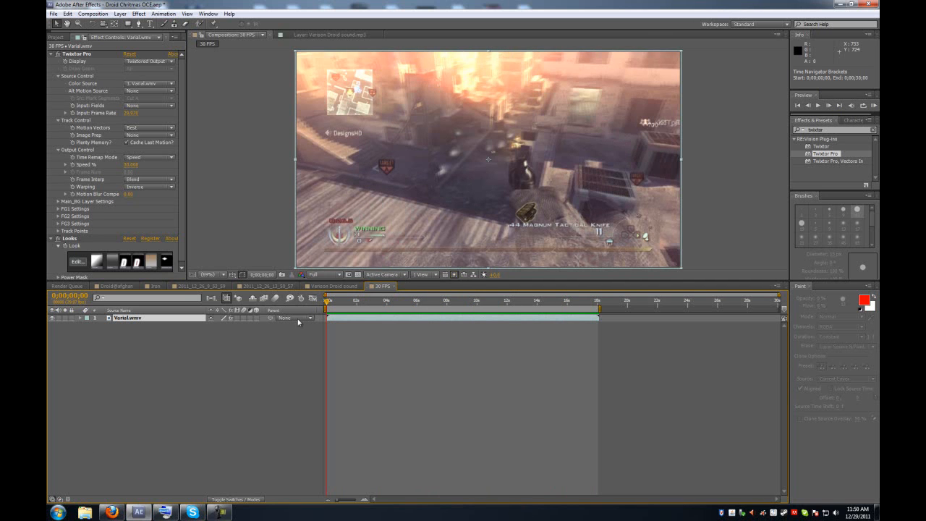
Minimize After Effects and open the OG_Syncro Trip Kc In SnD clip from the desktop in the media player.
left_click(844, 5)
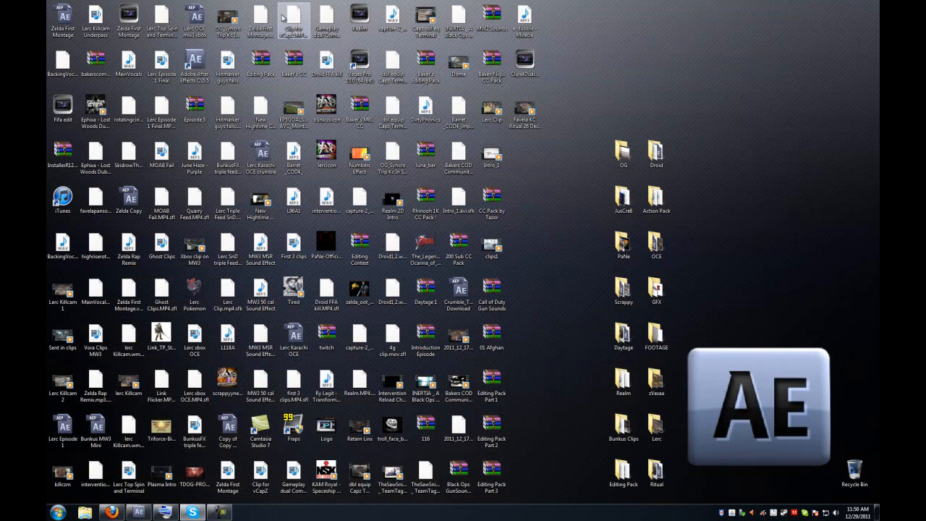
double_click(241, 6)
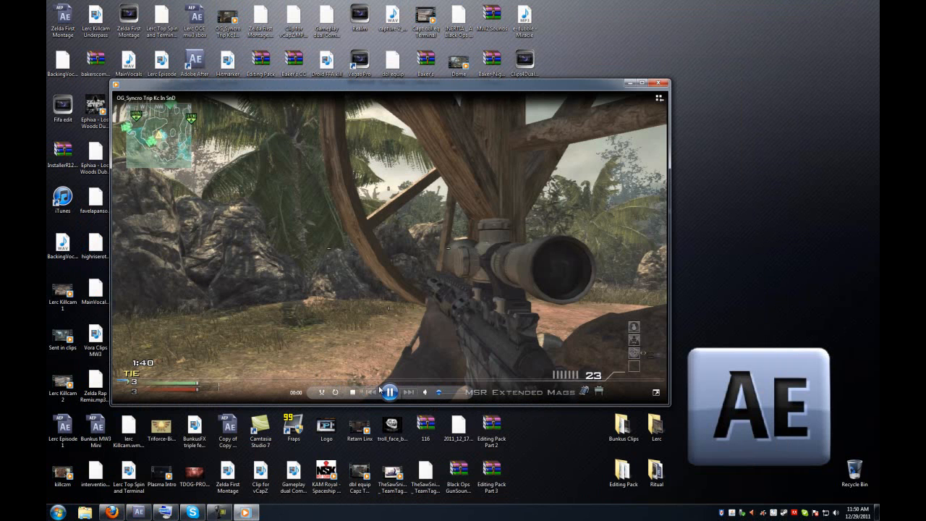
left_click(389, 391)
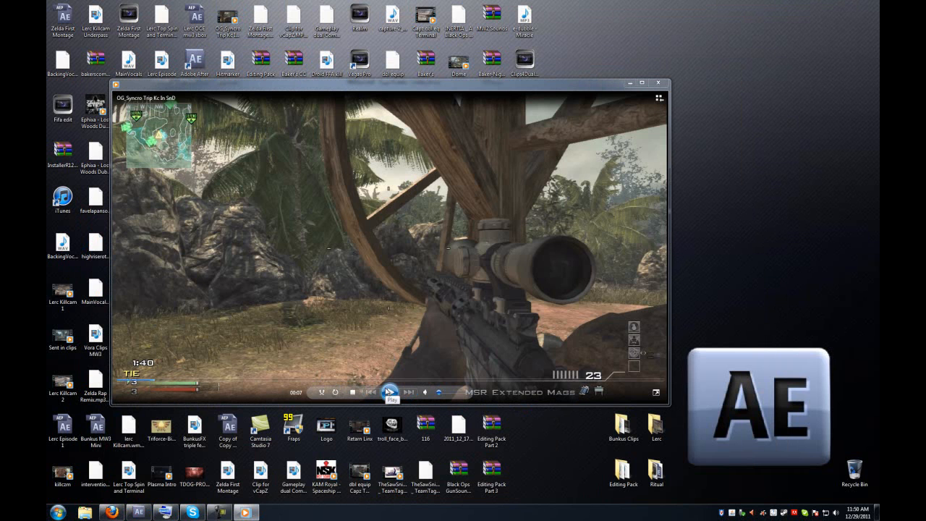
left_click_drag(409, 88, 499, 78)
Pause, seek through and resume the clip, then close the media player.
left_click(478, 382)
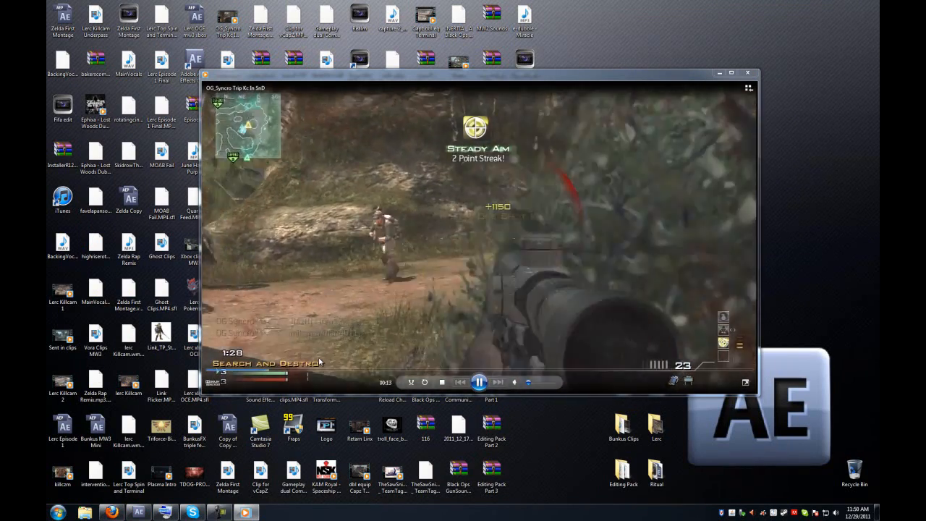
left_click(472, 371)
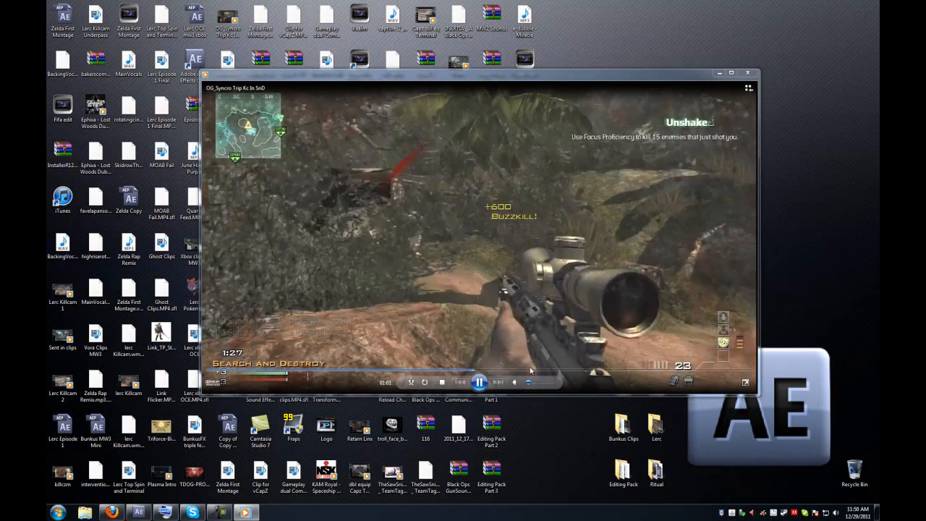
left_click(479, 382)
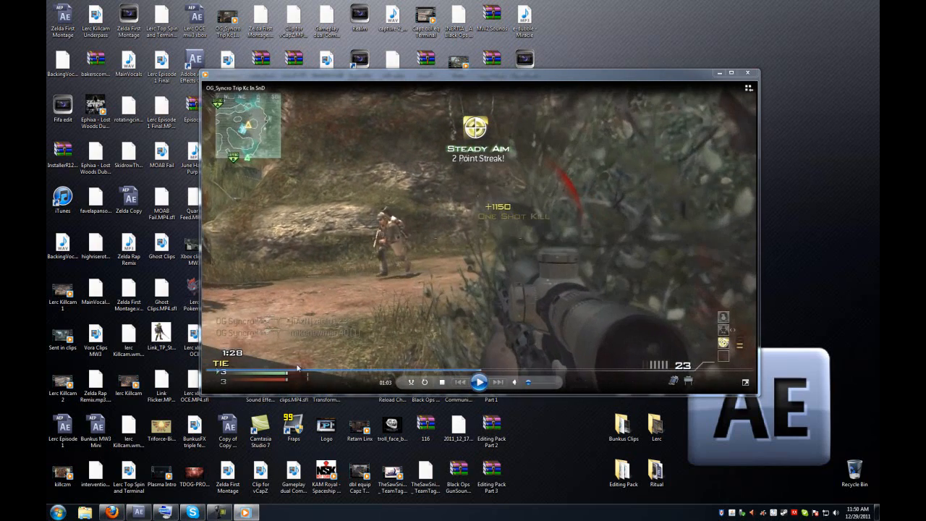
left_click(474, 380)
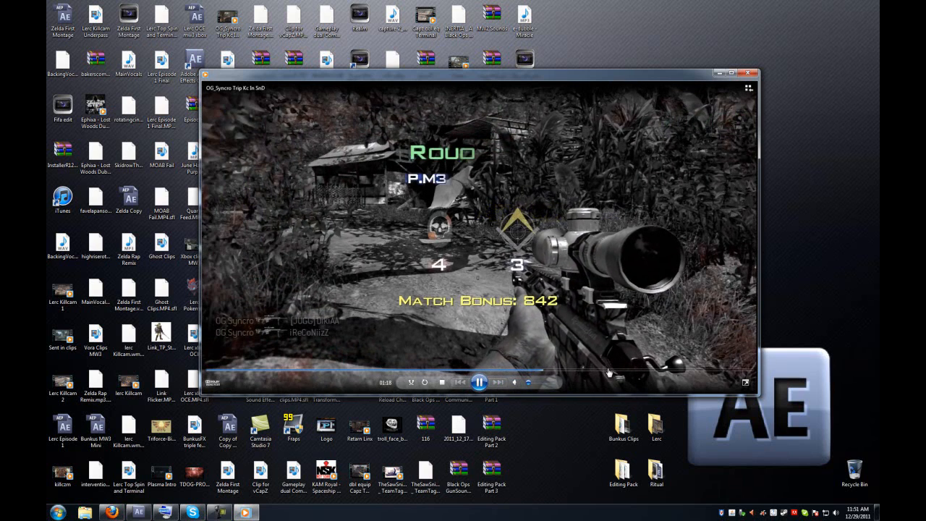
left_click(612, 371)
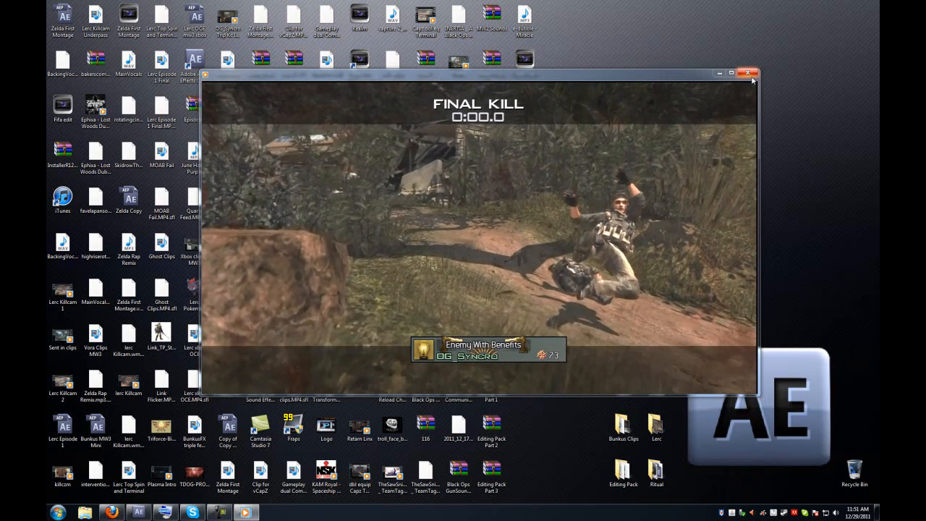
left_click(750, 73)
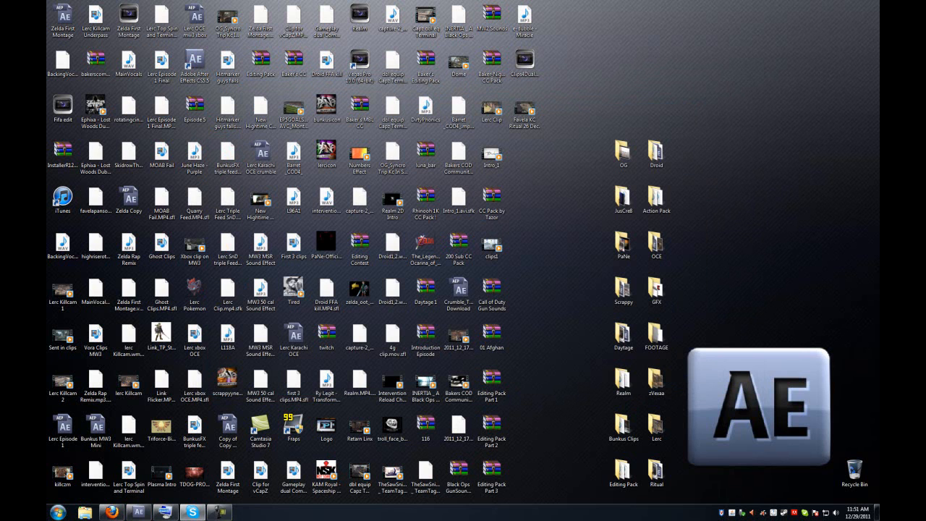
left_click_drag(546, 368, 608, 5)
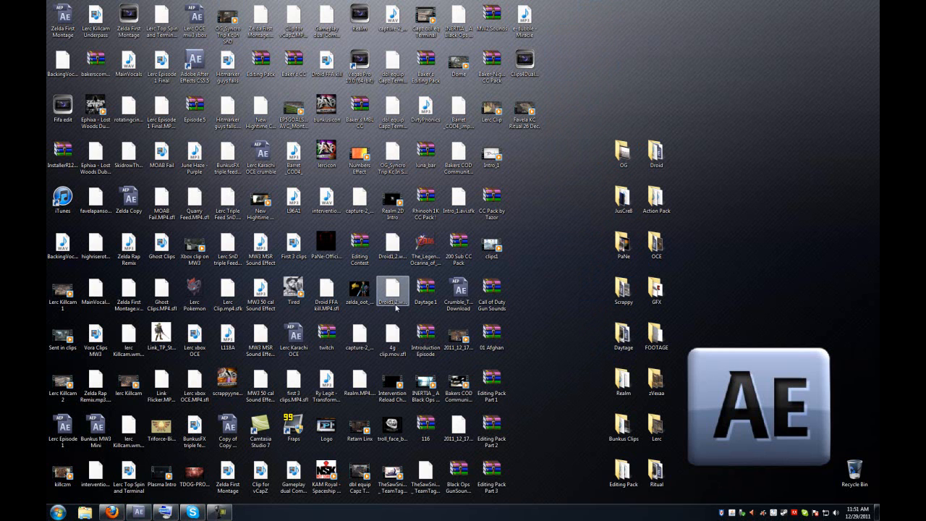